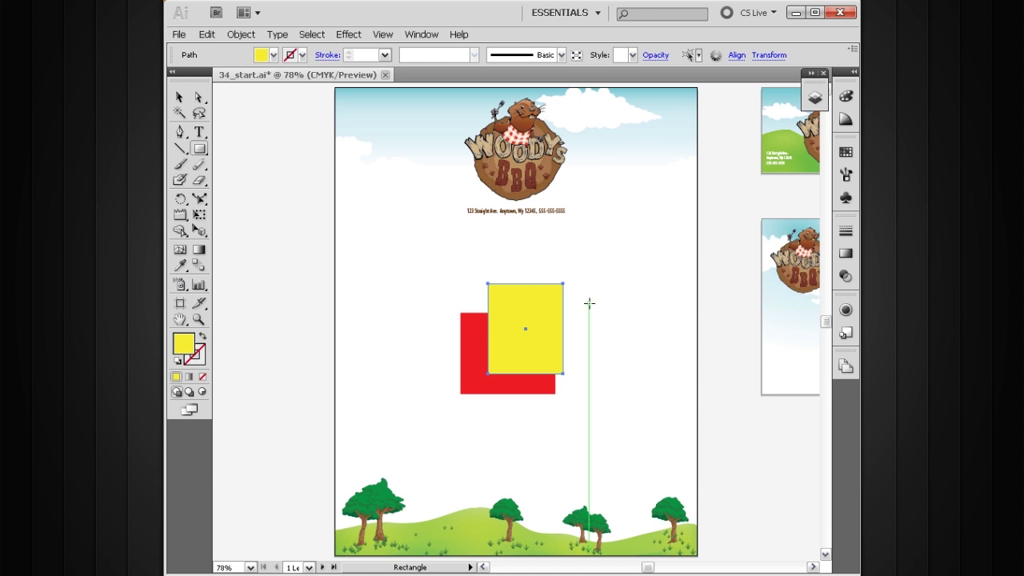
Delete both overlapping rectangles, the yellow one and the red one, from the middle of the letterhead
key("v")
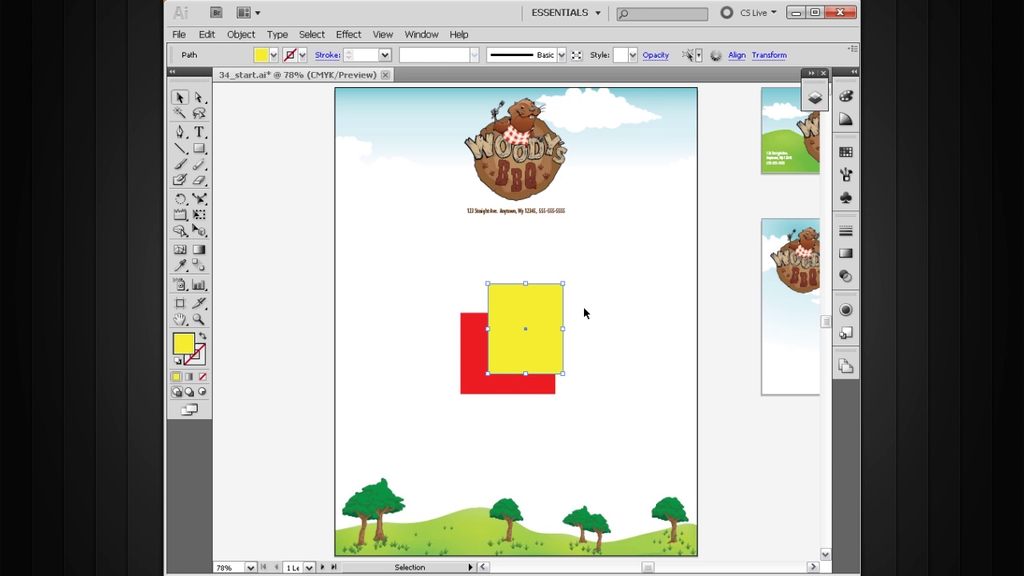
left_click_drag(577, 266, 479, 377)
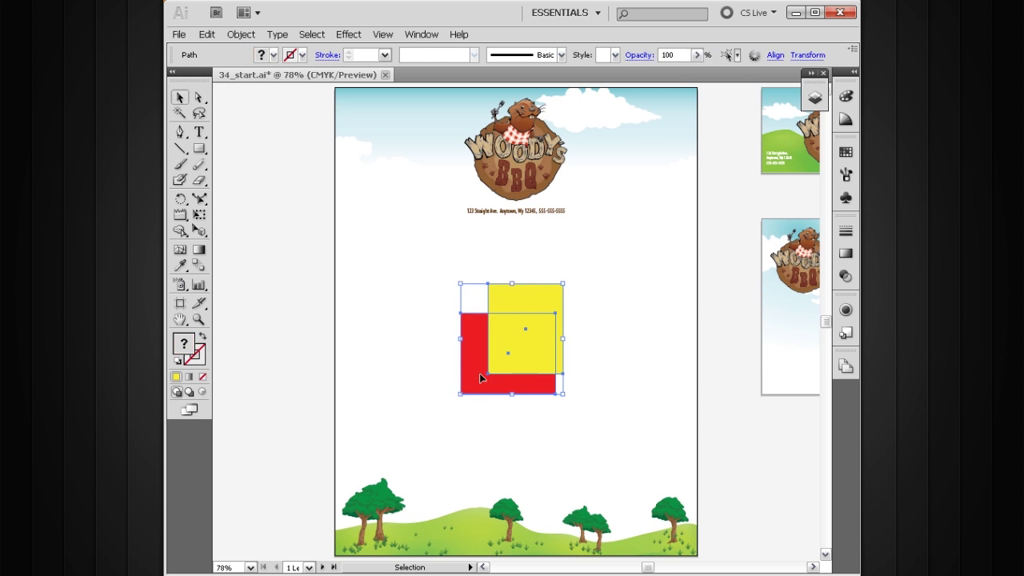
key("Delete")
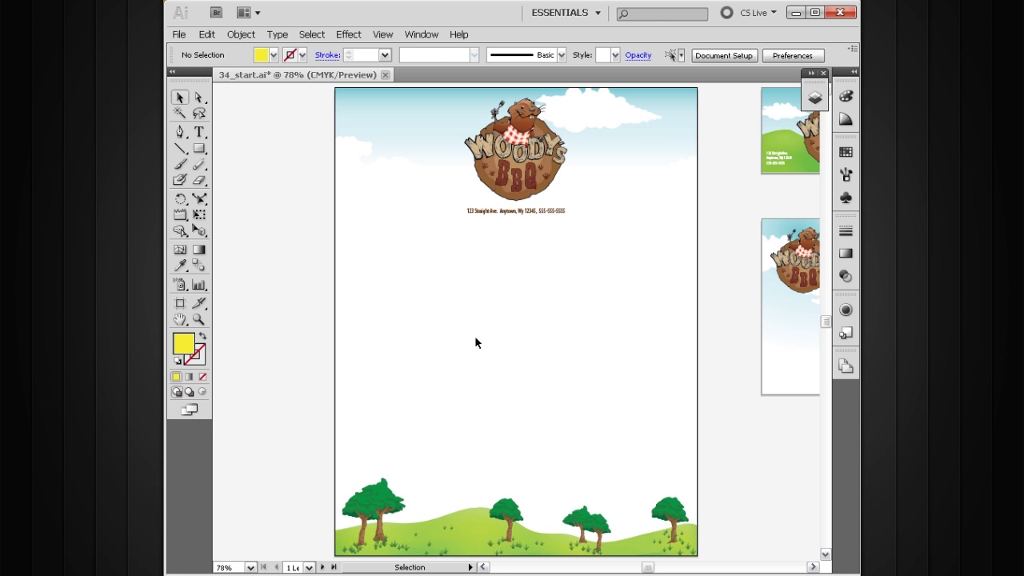
Turn on Draw Behind mode and draw a yellow square in the middle of the letterhead
key("shift+d")
key("m")
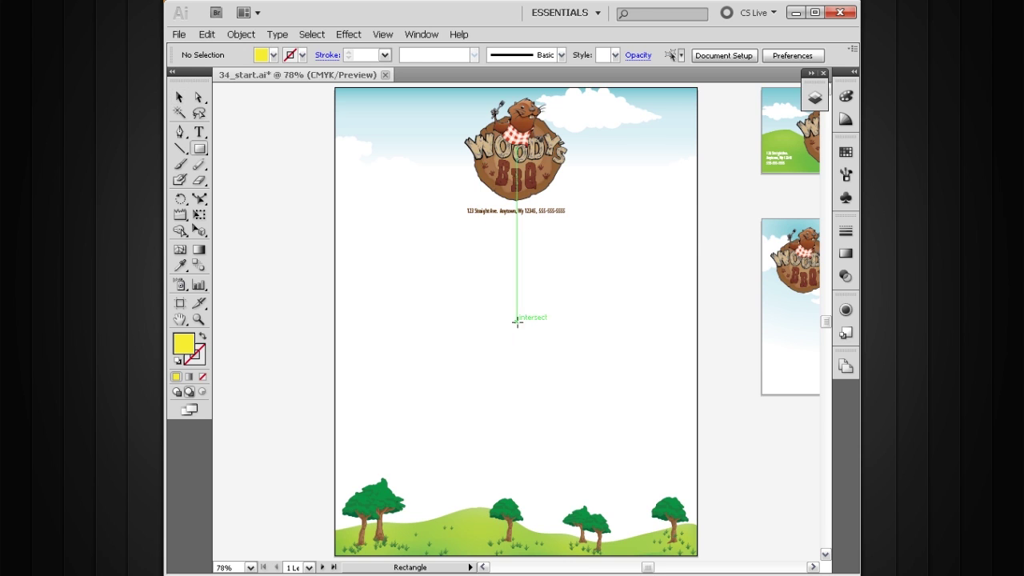
left_click_drag(536, 315, 464, 389)
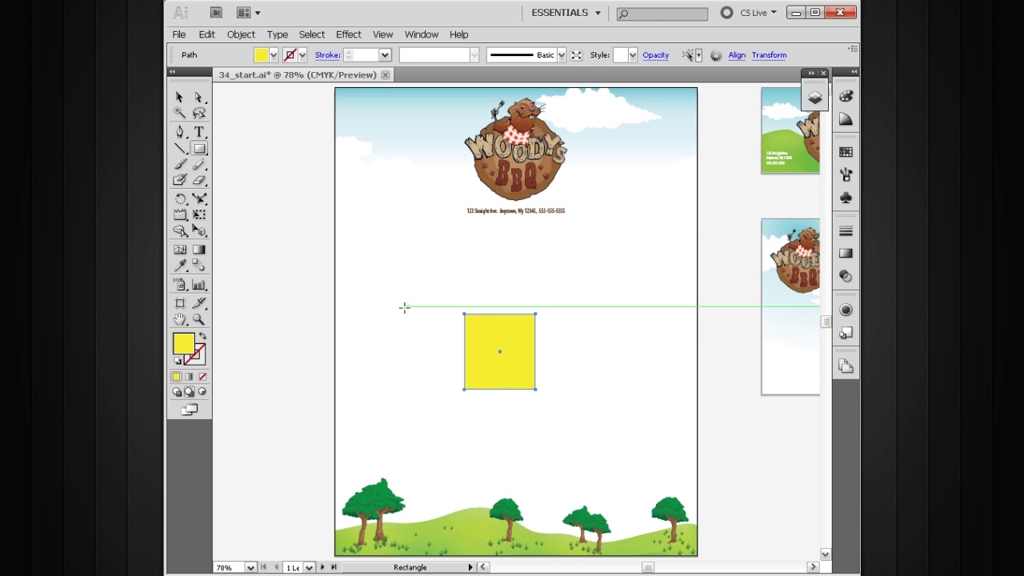
Set the fill to red and draw a rectangle behind the yellow square, extending past its upper-right corner, leaving nothing selected
left_click(846, 152)
left_click(564, 270)
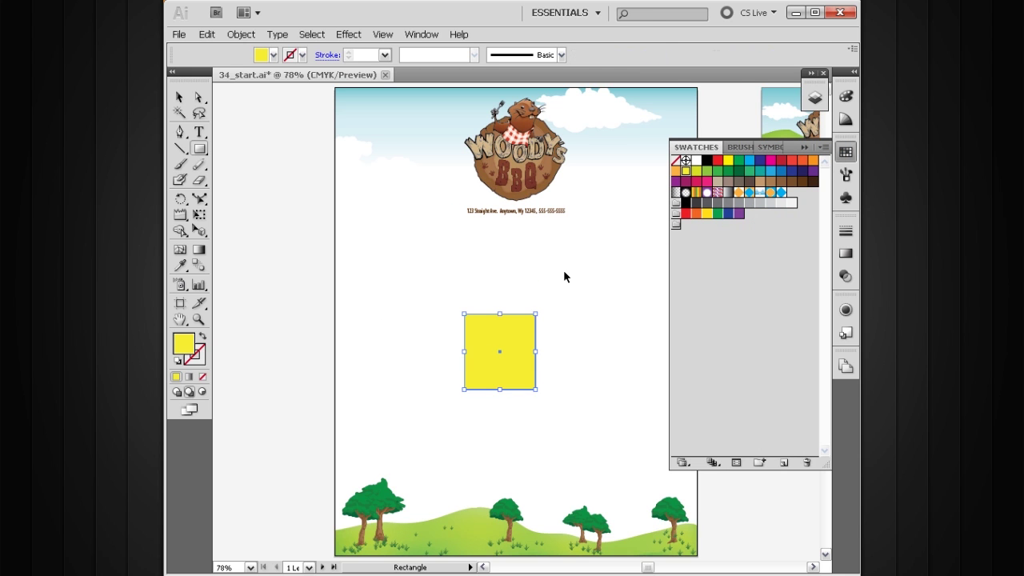
left_click(716, 162)
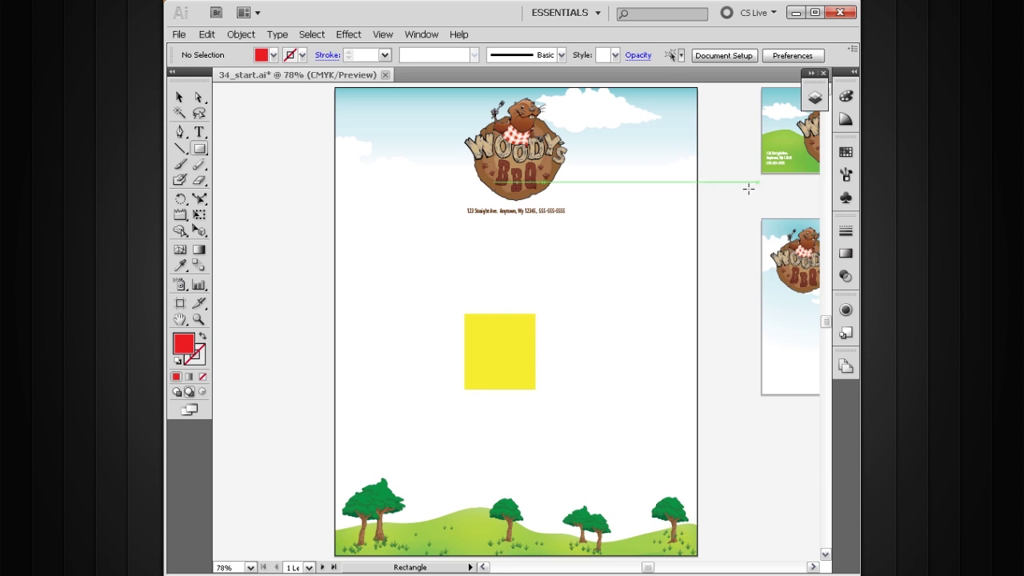
left_click_drag(555, 282, 490, 362)
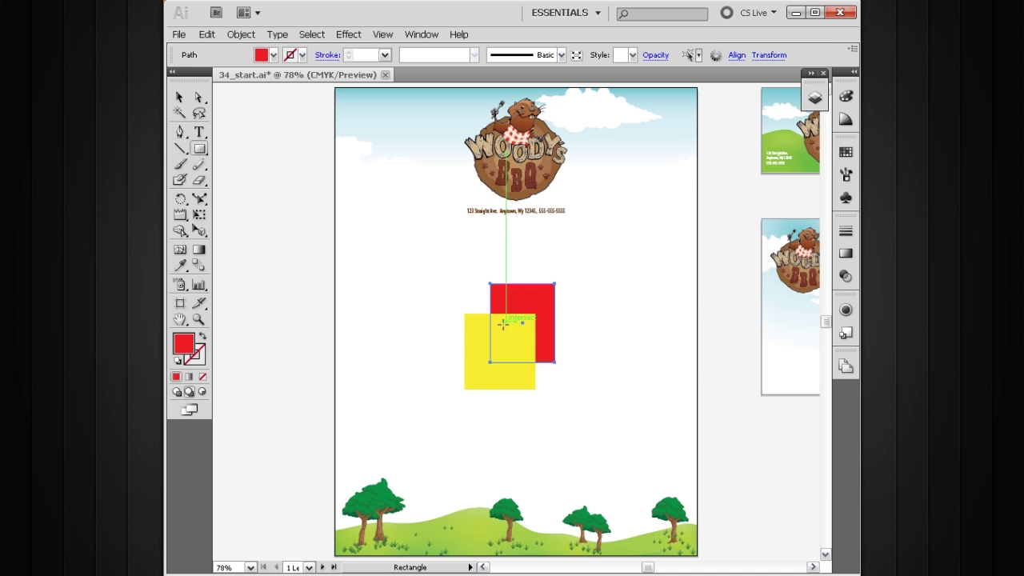
left_click(581, 320, "ctrl")
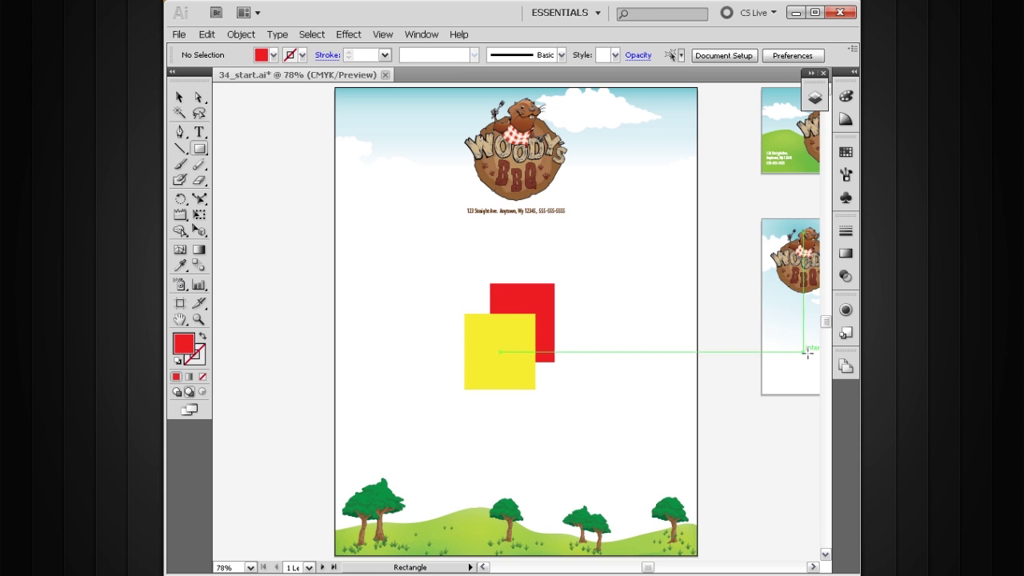
Try adding a new layer below the letterhead layer, and delete that new layer
left_click(814, 97)
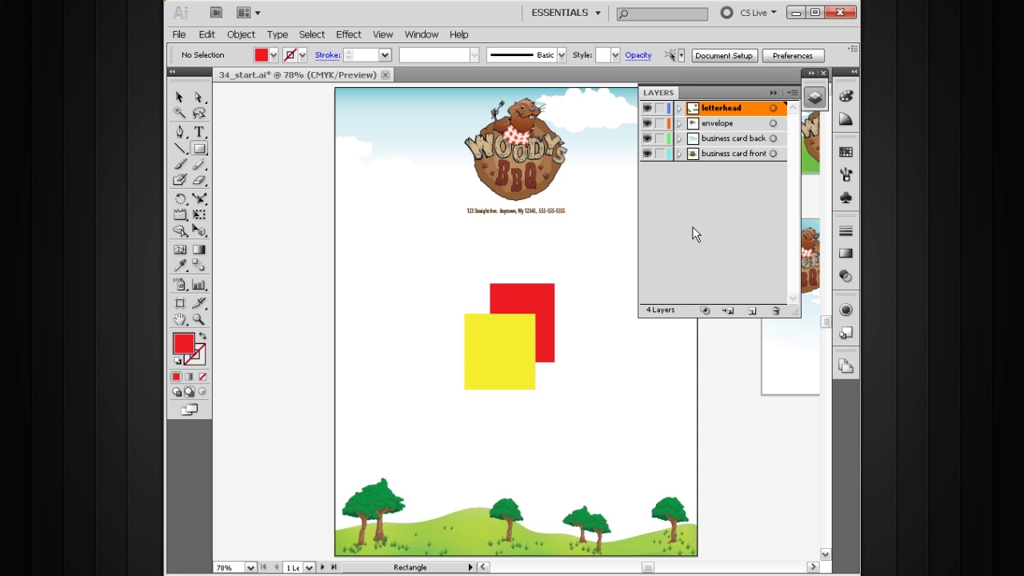
left_click(749, 312)
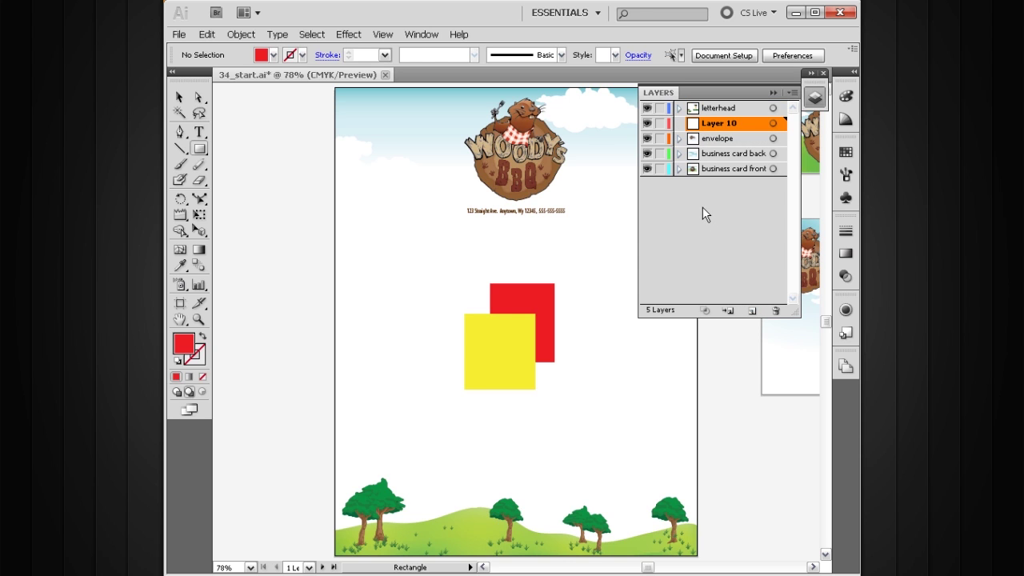
left_click(775, 310)
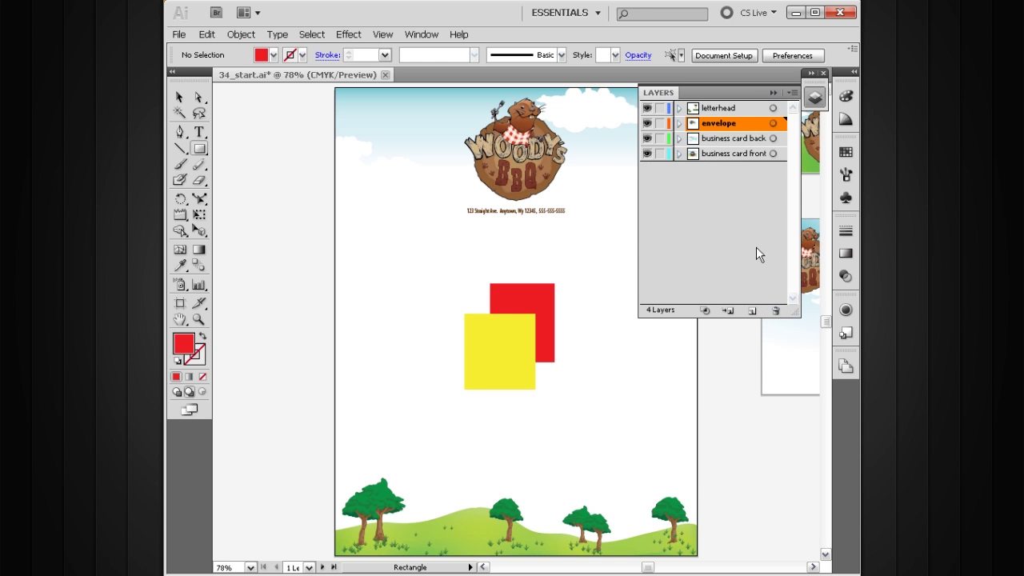
Make the letterhead layer active, add a new layer above it, and delete that new layer
double_click(730, 108)
left_click(618, 274)
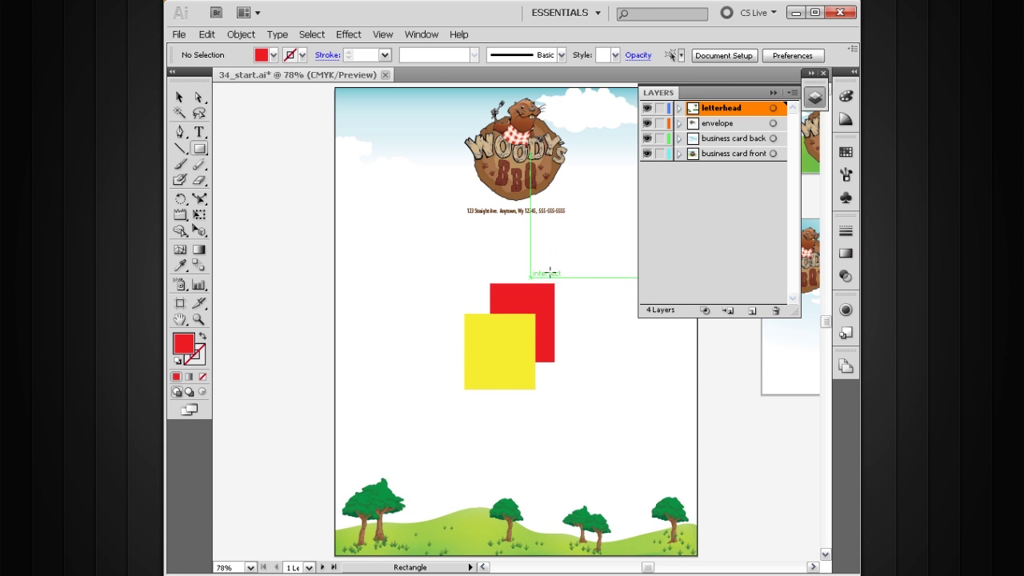
left_click(750, 311)
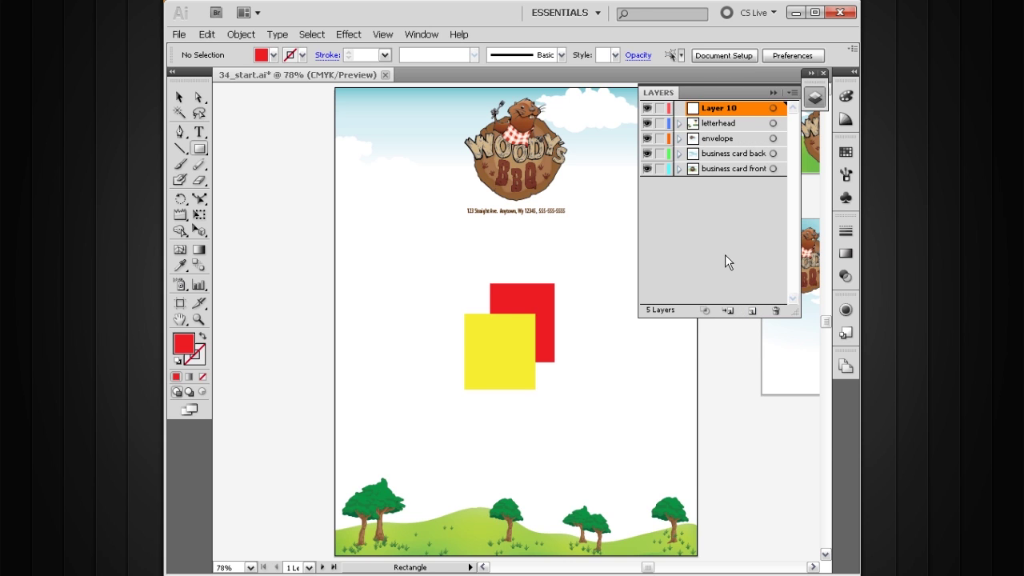
left_click(775, 311)
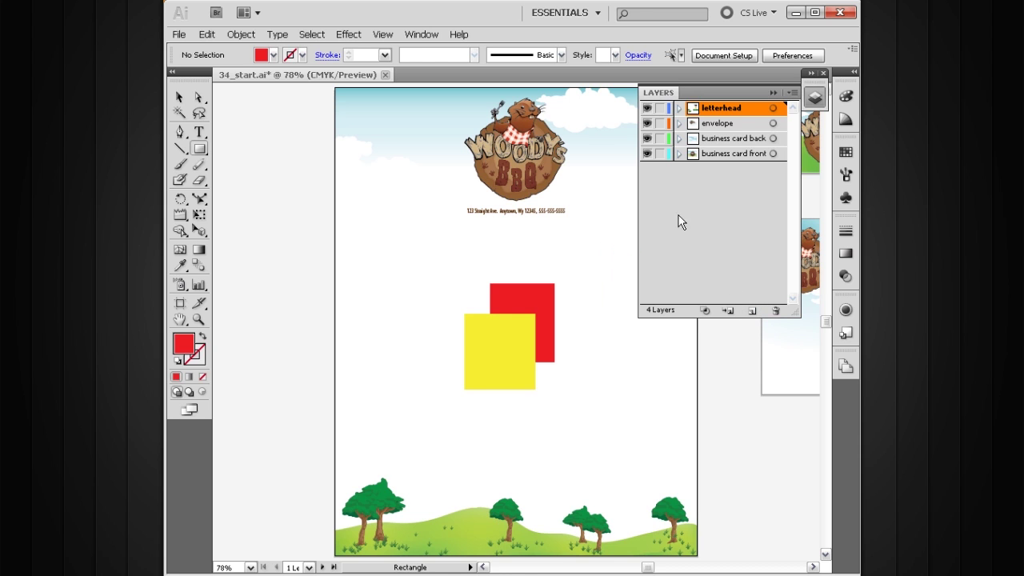
left_click(773, 93)
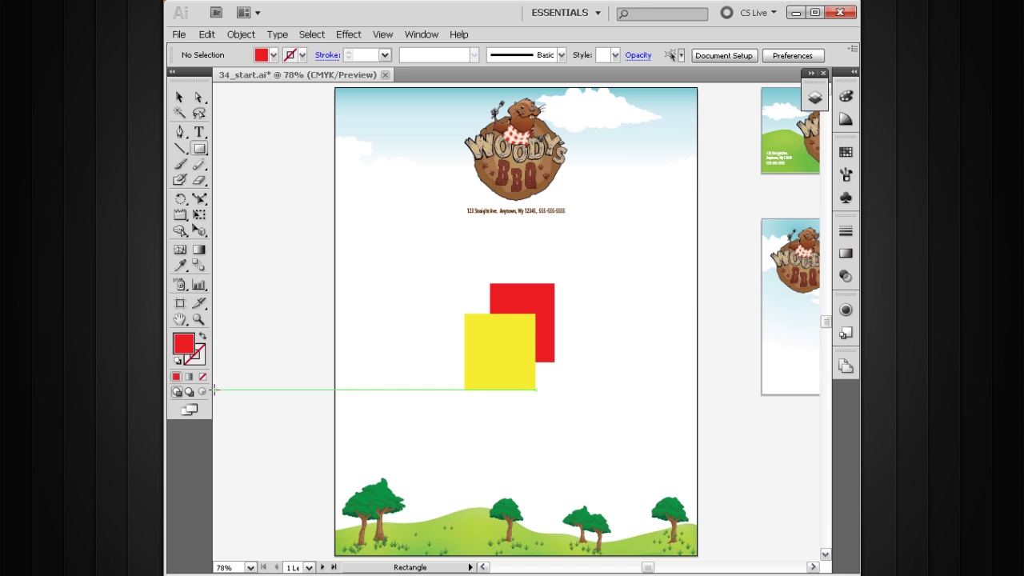
Delete the yellow square and the red rectangle from the letterhead
key("v")
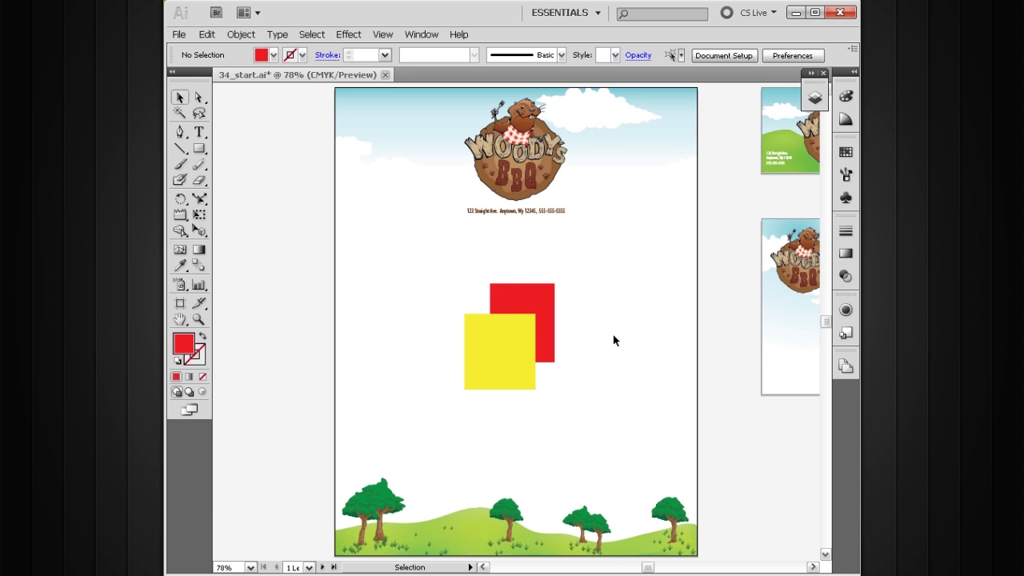
key("ctrl+a")
key("Delete")
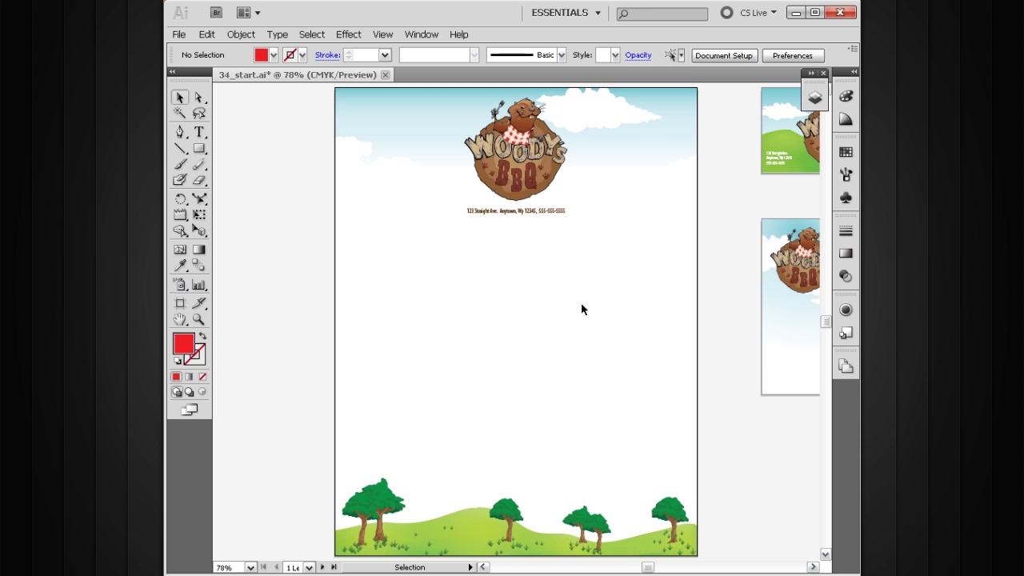
Set the fill to a light brown swatch and draw a rectangle about 4.47 by 2.88 in in the middle of the letterhead
key("m")
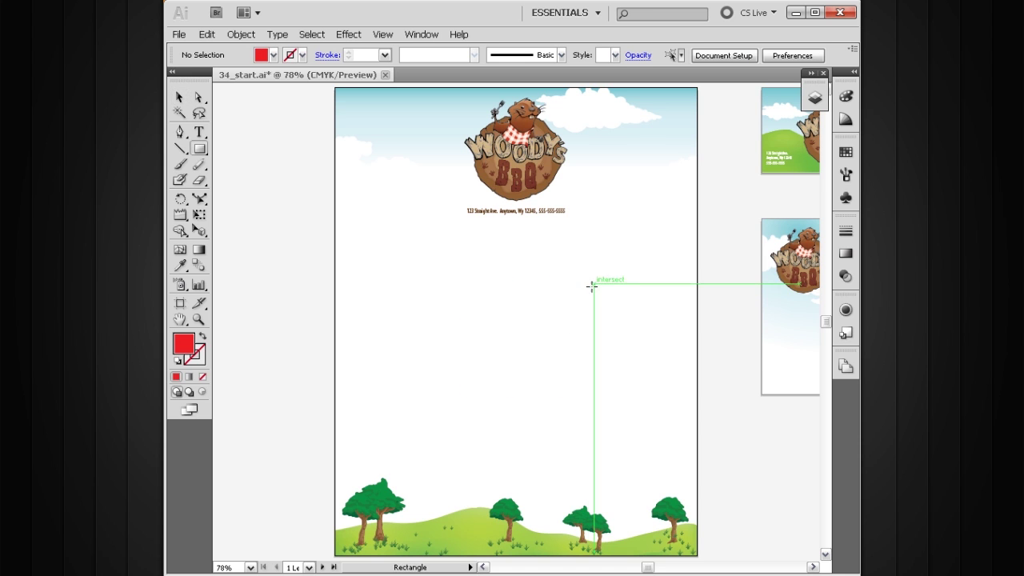
left_click(846, 152)
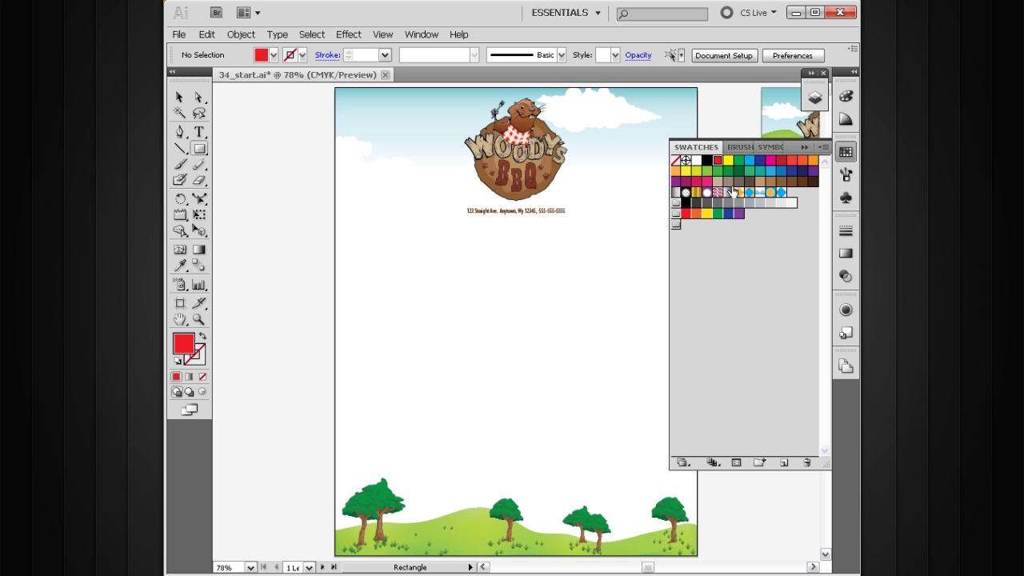
left_click(758, 183)
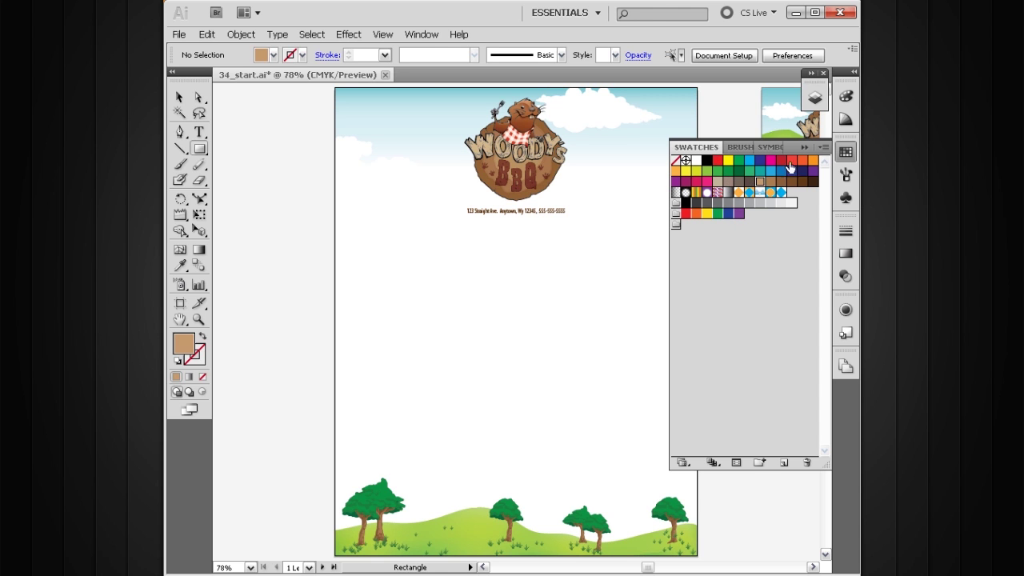
left_click(804, 146)
left_click_drag(423, 284, 613, 406)
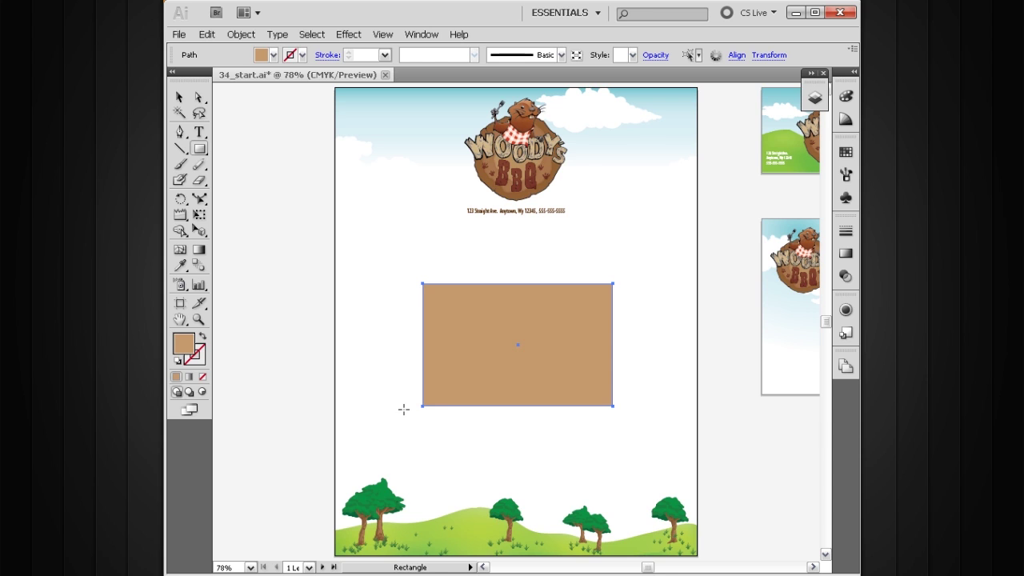
Turn on Draw Inside mode for the light brown rectangle and deselect it
key("shift+d")
key("shift+d")
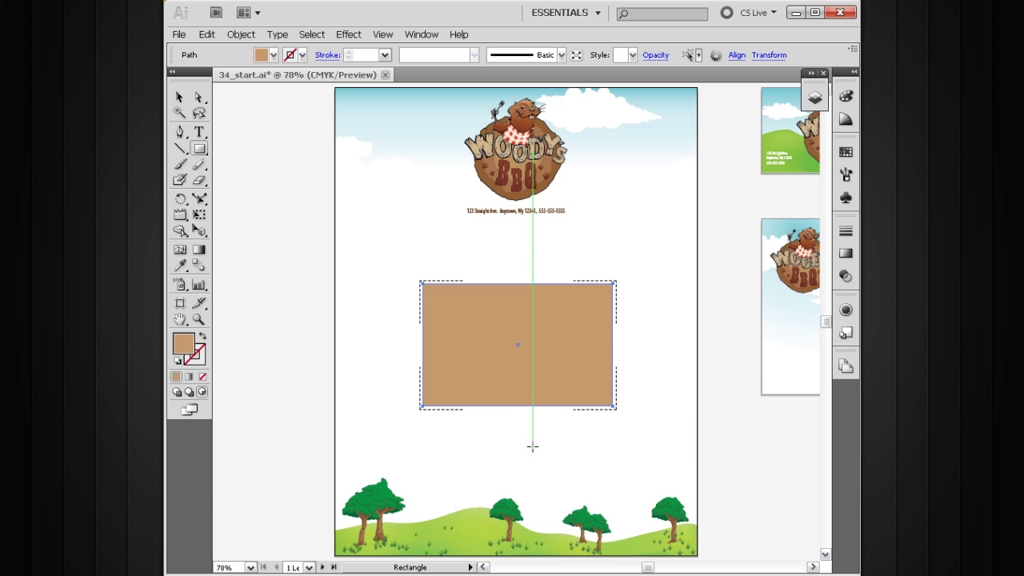
key("ctrl")
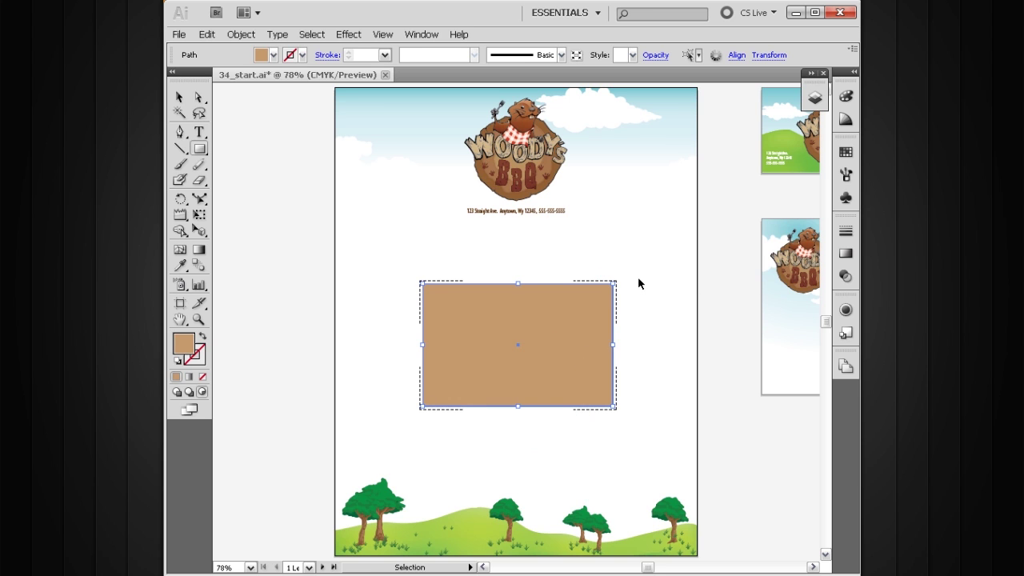
left_click(632, 273, "ctrl")
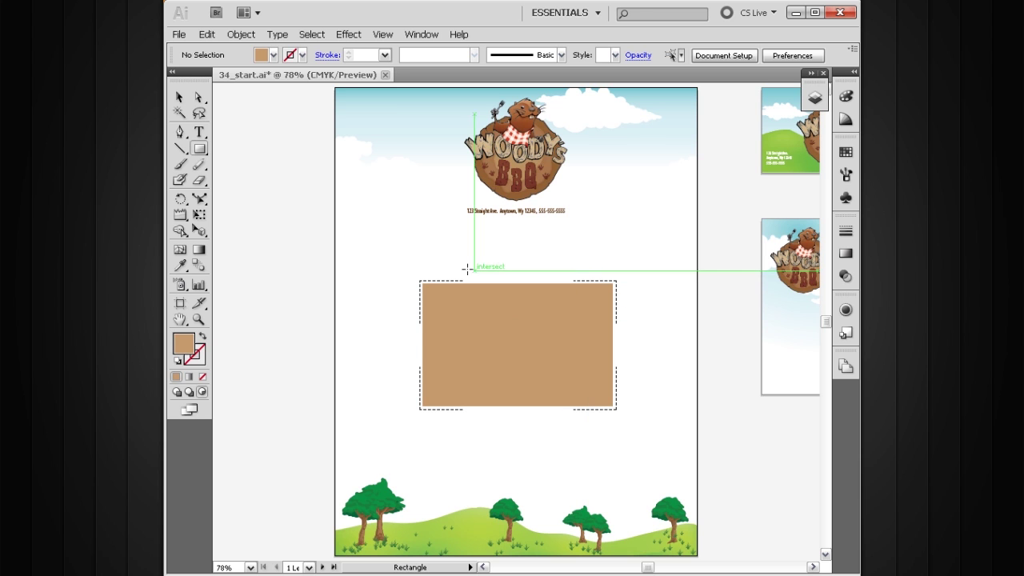
Draw five purple circles with the Ellipse tool inside the brown rectangle: two across its top edge, one across each side, one small near the centre
left_click_drag(200, 152, 266, 185)
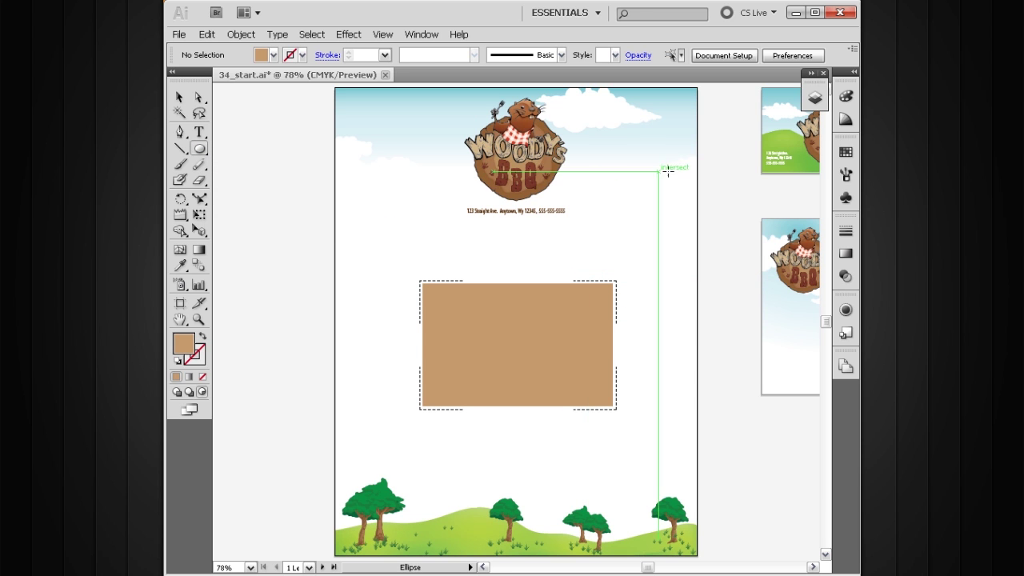
left_click(845, 151)
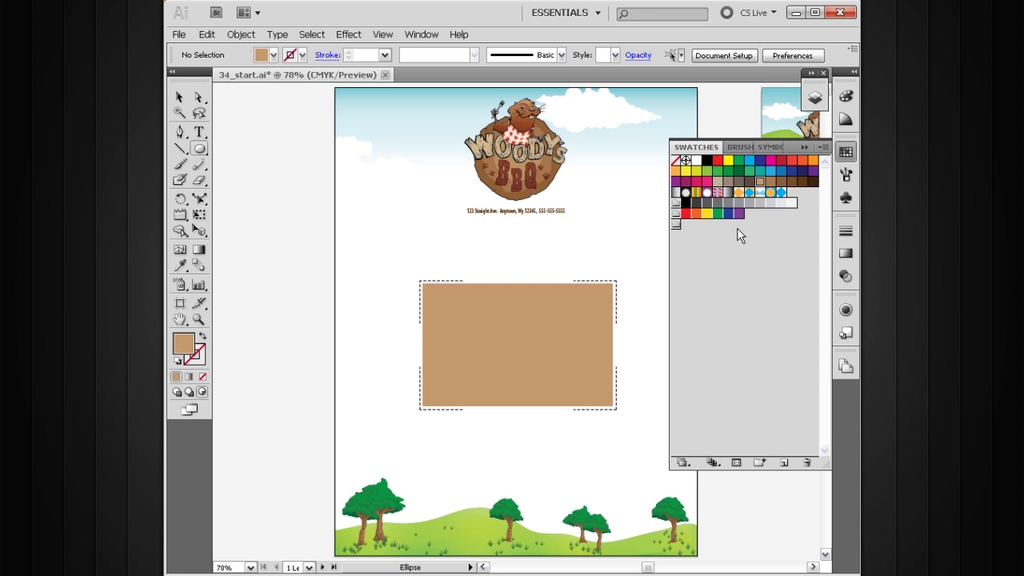
left_click(812, 171)
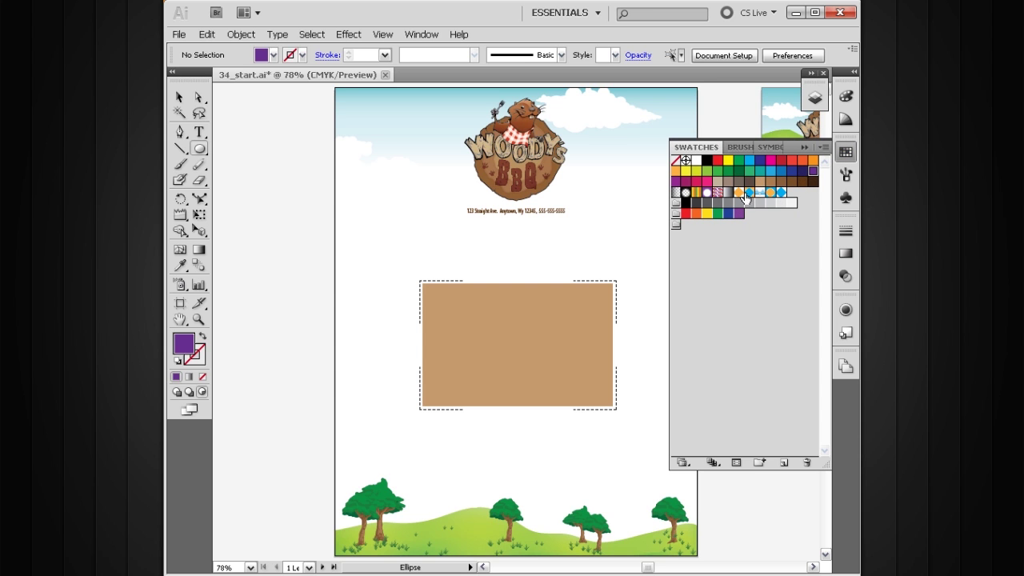
left_click(804, 149)
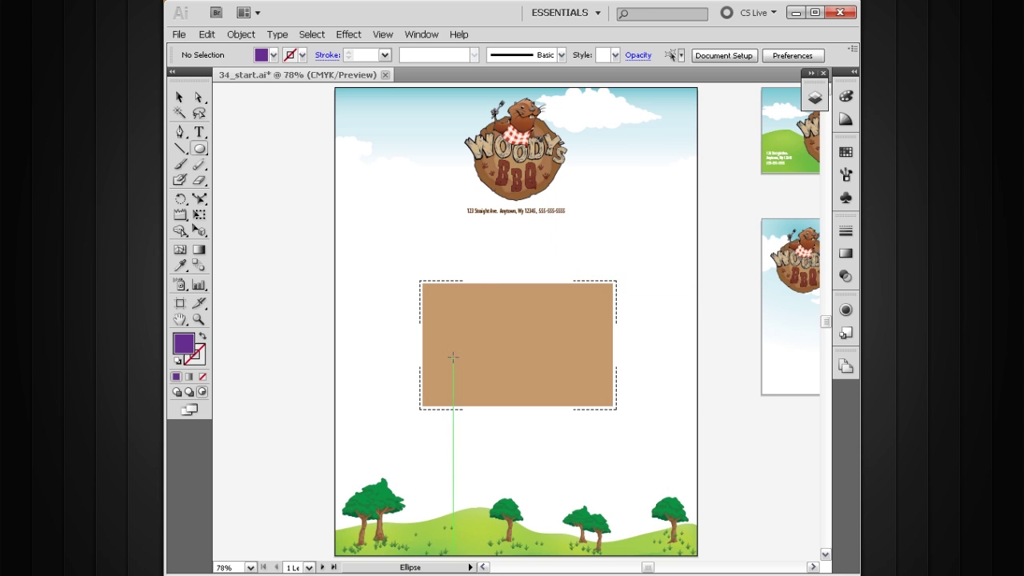
left_click_drag(524, 258, 580, 309)
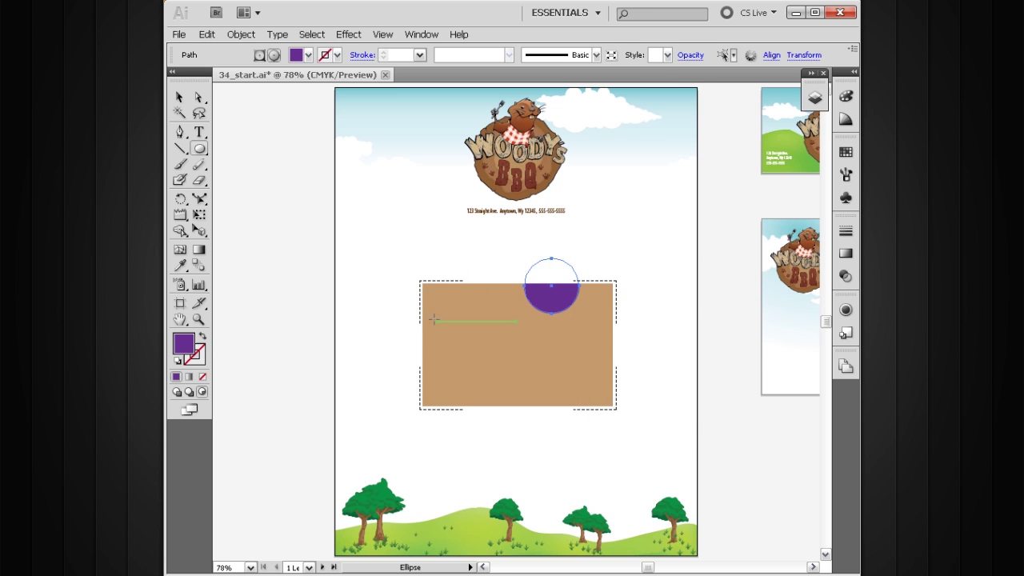
left_click_drag(402, 335, 465, 398)
left_click_drag(534, 345, 531, 345)
left_click_drag(614, 341, 590, 316)
left_click_drag(467, 256, 487, 303)
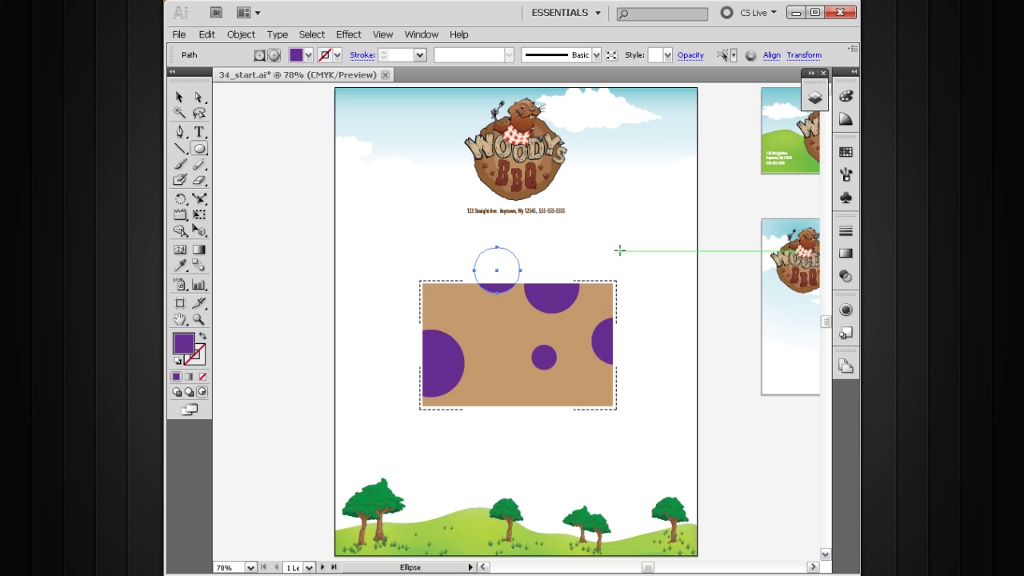
Leave Draw Inside mode, select the whole clipped artwork to check it, and deselect it
key("v")
left_click(631, 284)
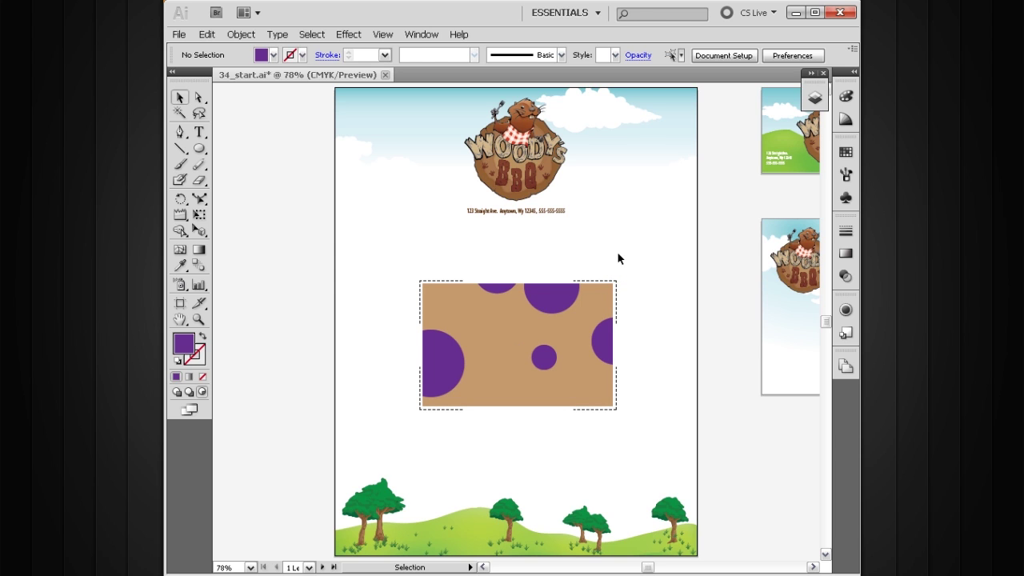
key("ctrl+a")
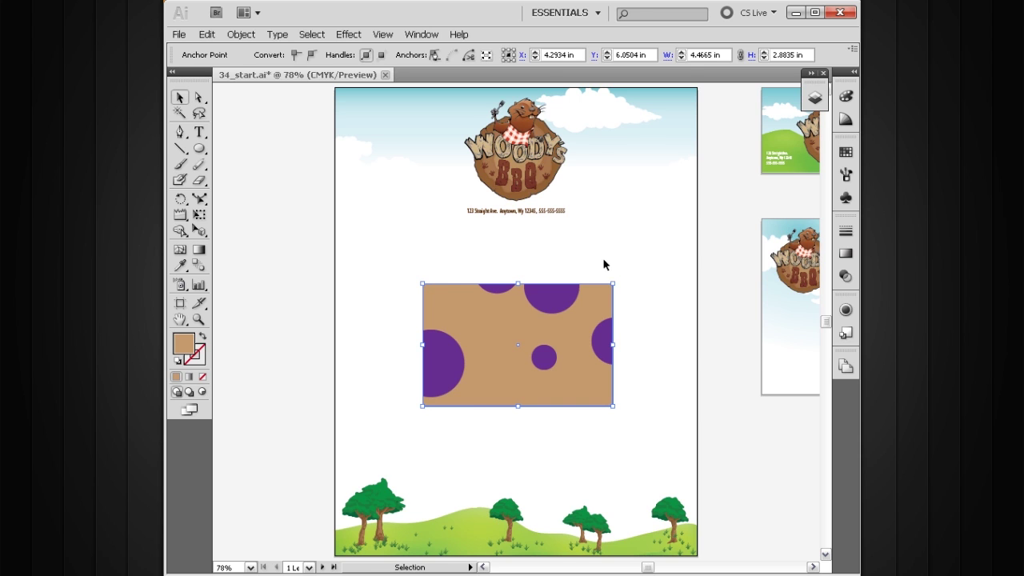
left_click(618, 260)
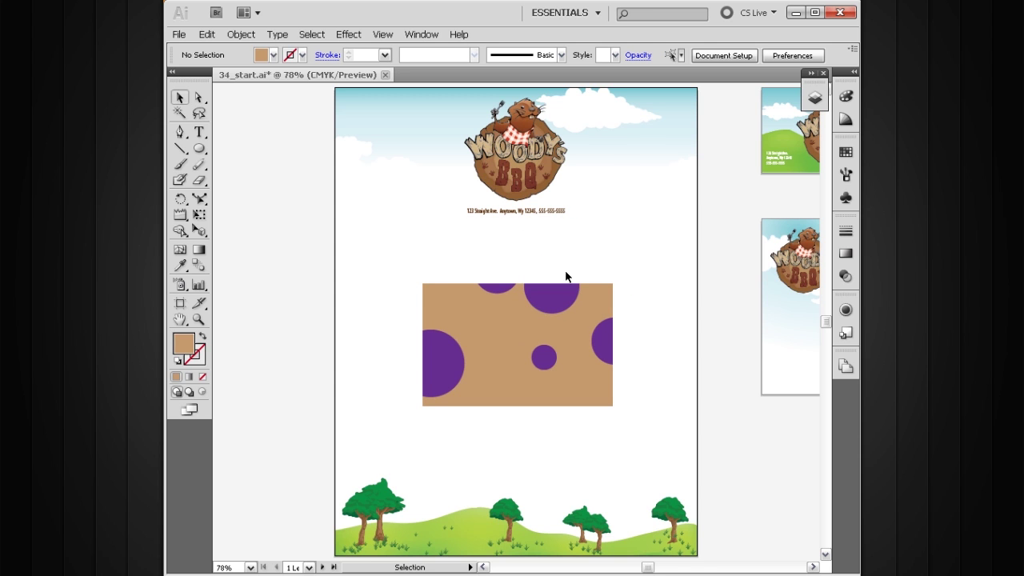
left_click_drag(629, 288, 608, 295)
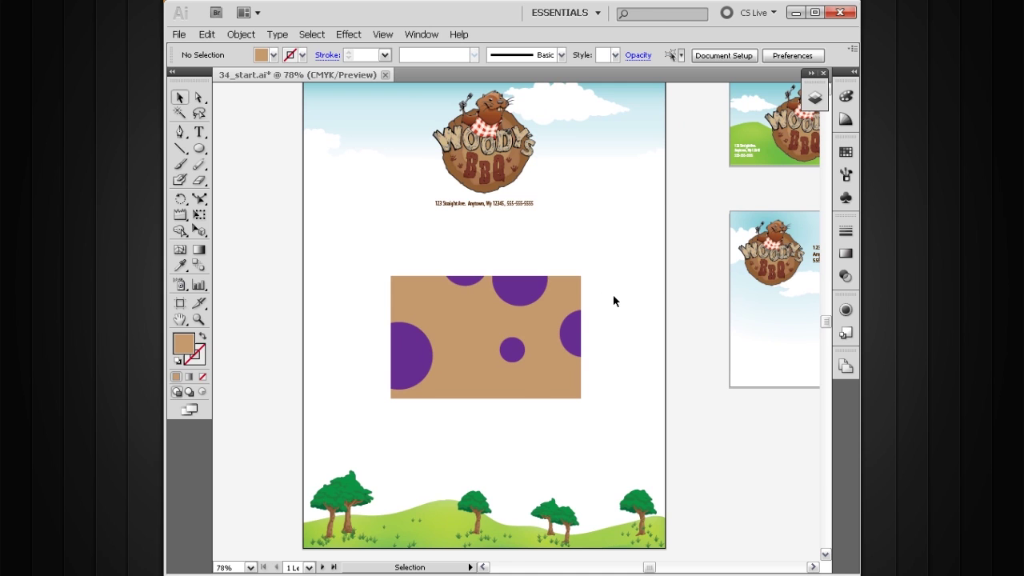